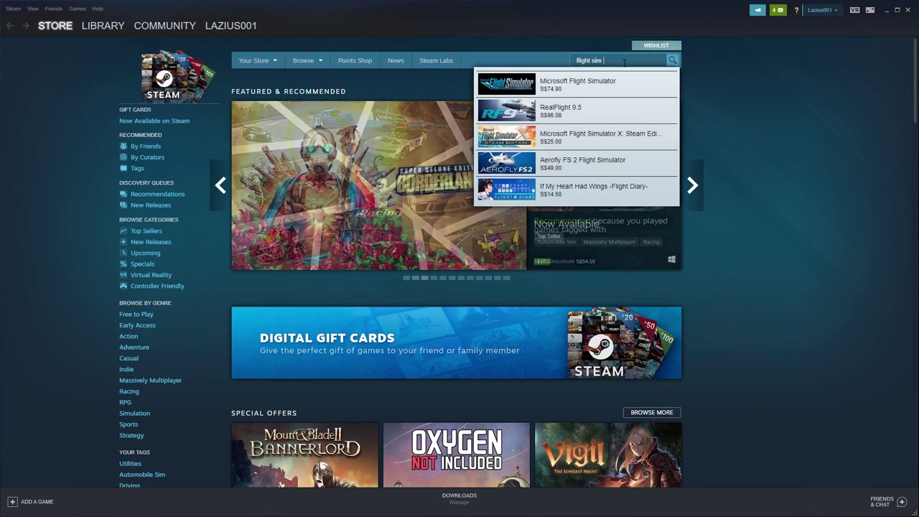
Step: Search Steam for 'flight sim' and open the Microsoft Flight Simulator store page
{"action": "type", "text": "2020"}
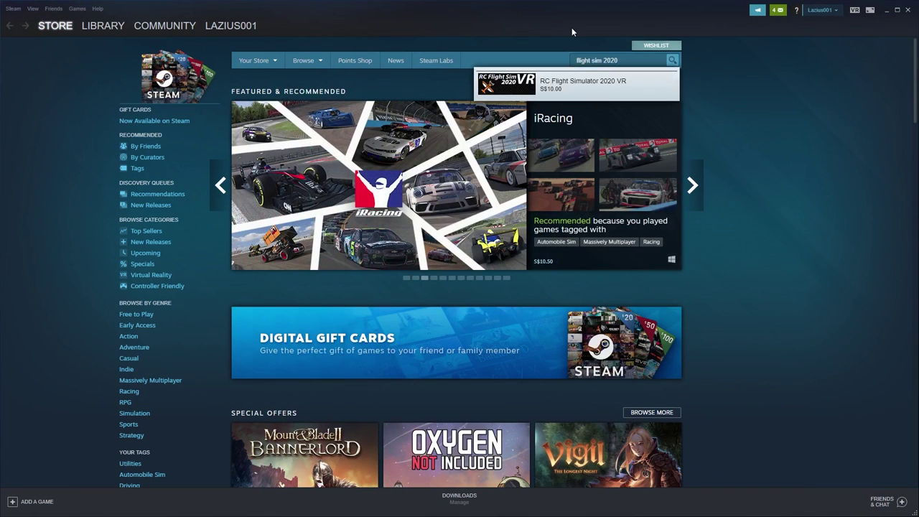
{"action": "key", "text": "BackSpace"}
{"action": "key", "text": "BackSpace"}
{"action": "key", "text": "BackSpace"}
{"action": "key", "text": "BackSpace"}
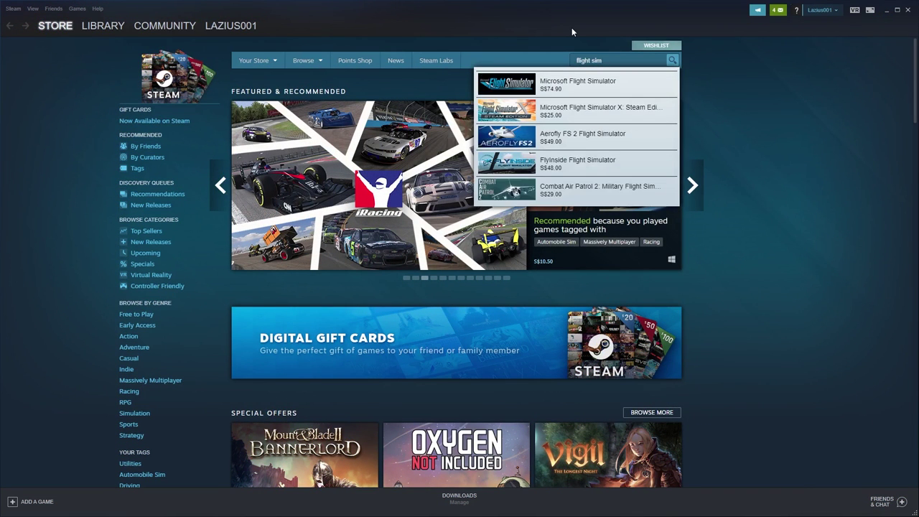
{"action": "left_click", "coordinate": [587, 84]}
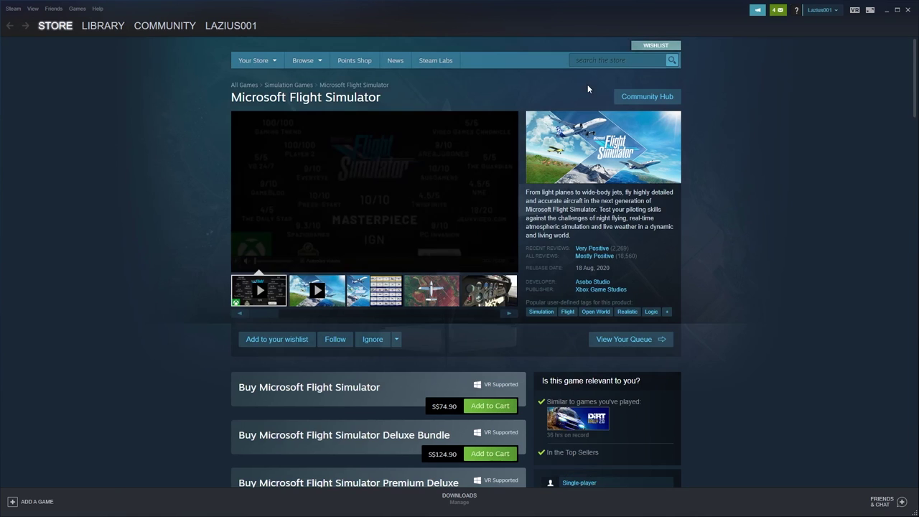
Step: Scroll to the purchase boxes and highlight the Standard and Deluxe Bundle edition titles
{"action": "scroll", "coordinate": [823, 280], "scroll_direction": "down", "scroll_amount": 3}
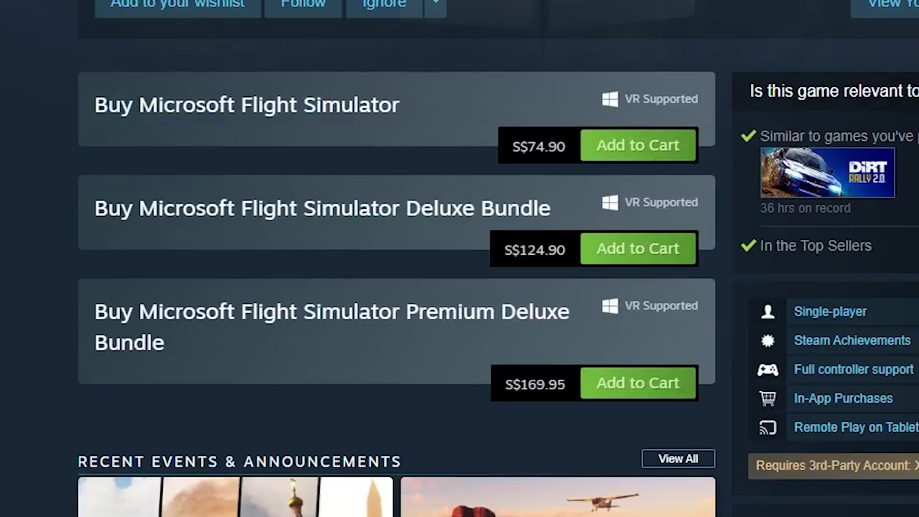
{"action": "scroll", "coordinate": [460, 259], "scroll_direction": "up", "scroll_amount": 2}
{"action": "scroll", "coordinate": [460, 259], "scroll_direction": "up", "scroll_amount": 4}
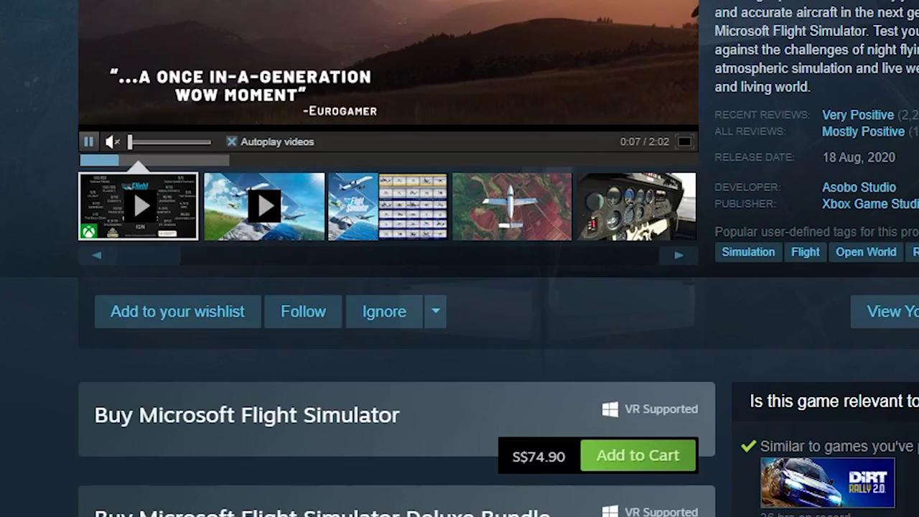
{"action": "scroll", "coordinate": [459, 258], "scroll_direction": "down", "scroll_amount": 4}
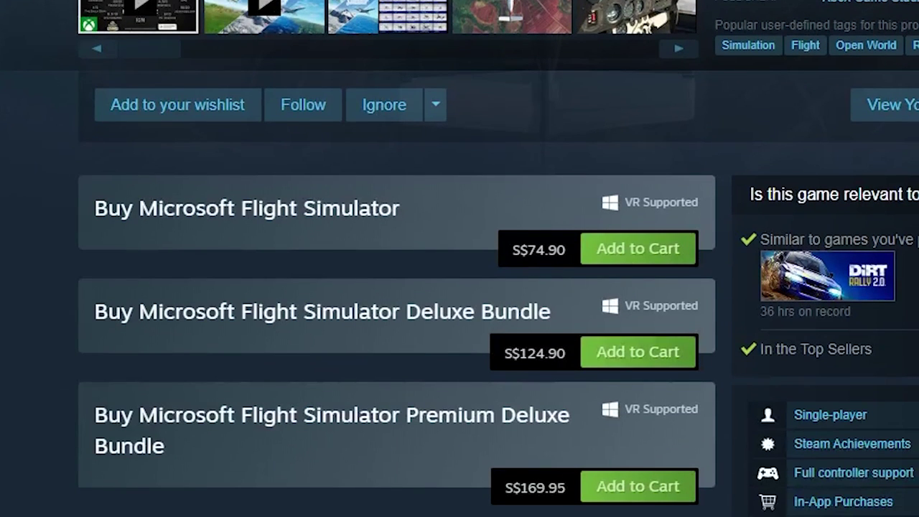
{"action": "left_click_drag", "start_coordinate": [279, 206], "coordinate": [37, 207]}
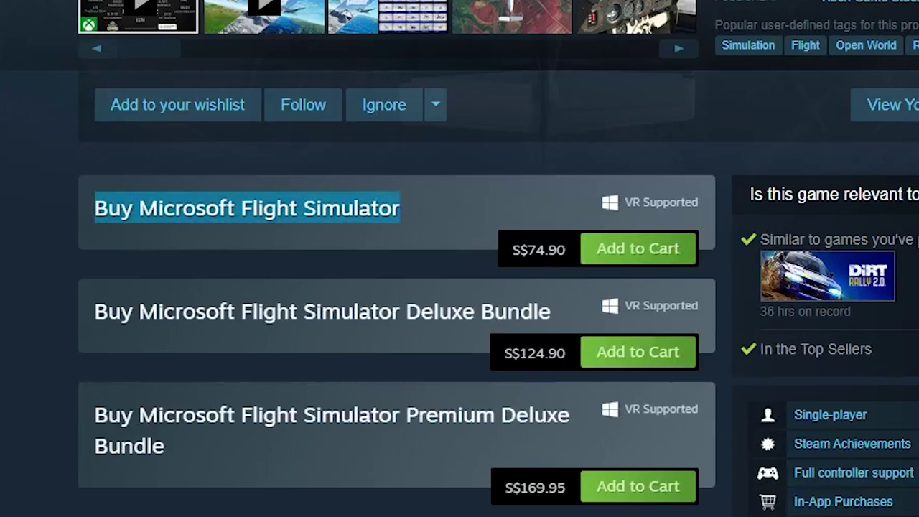
{"action": "left_click_drag", "start_coordinate": [552, 316], "coordinate": [212, 316]}
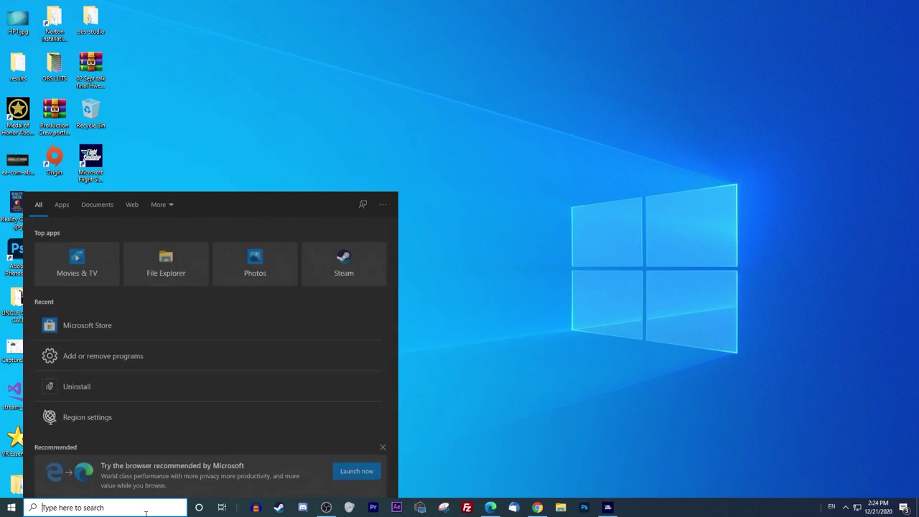
Step: Launch Microsoft Store from Windows search and start typing 'fl' in its search box
{"action": "type", "text": "store"}
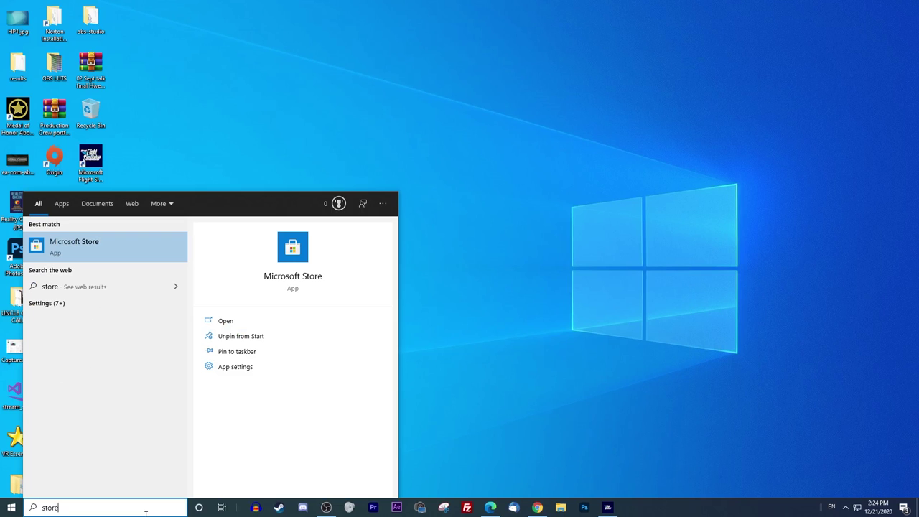
{"action": "key", "text": "Return"}
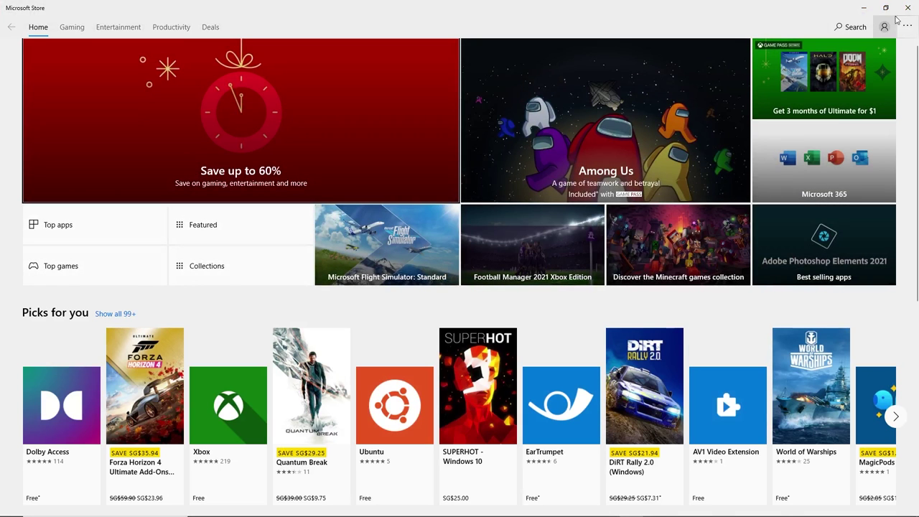
{"action": "left_click", "coordinate": [852, 29]}
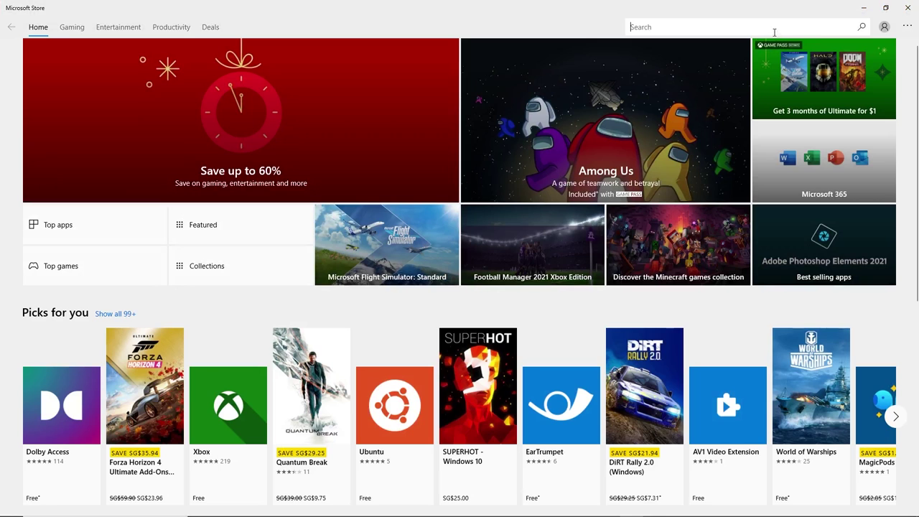
{"action": "type", "text": "fl"}
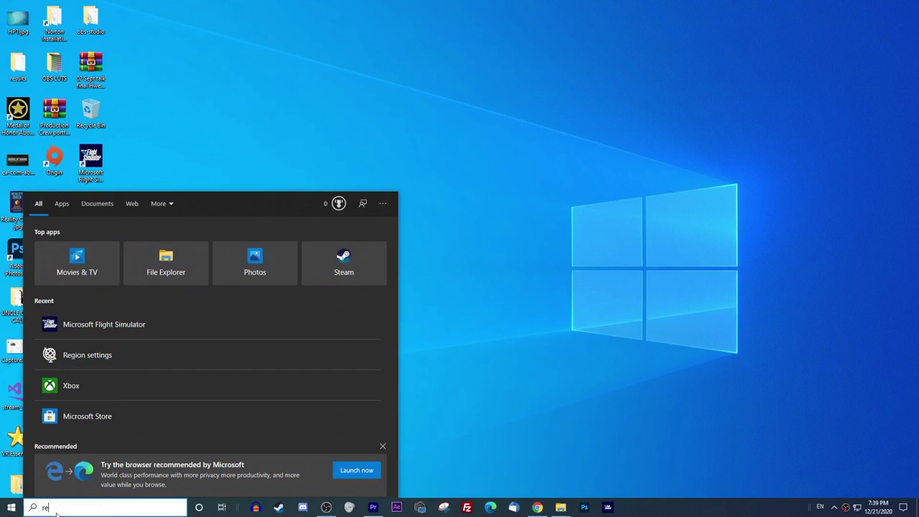
Step: Search Windows for 'region' to find the Region settings
{"action": "type", "text": "region"}
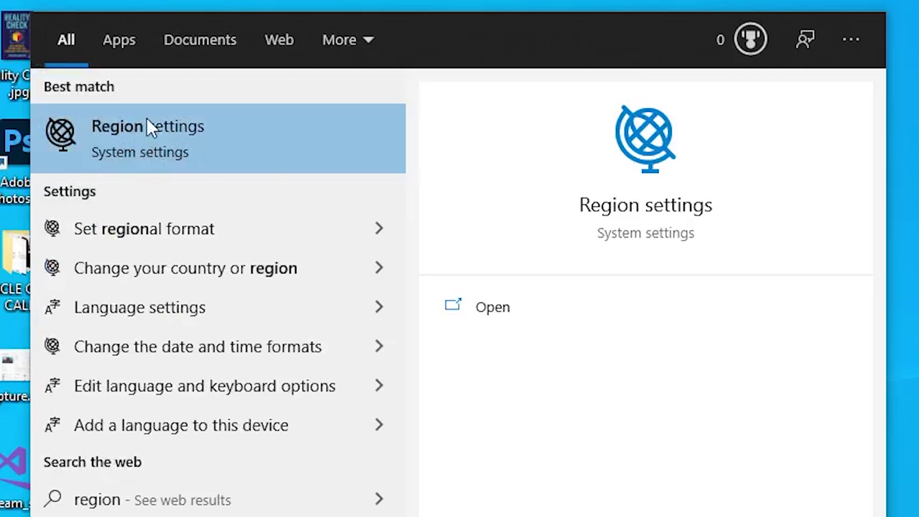
Step: Open Region settings maximized and scroll the Country or region list, currently Singapore
{"action": "left_click", "coordinate": [149, 123]}
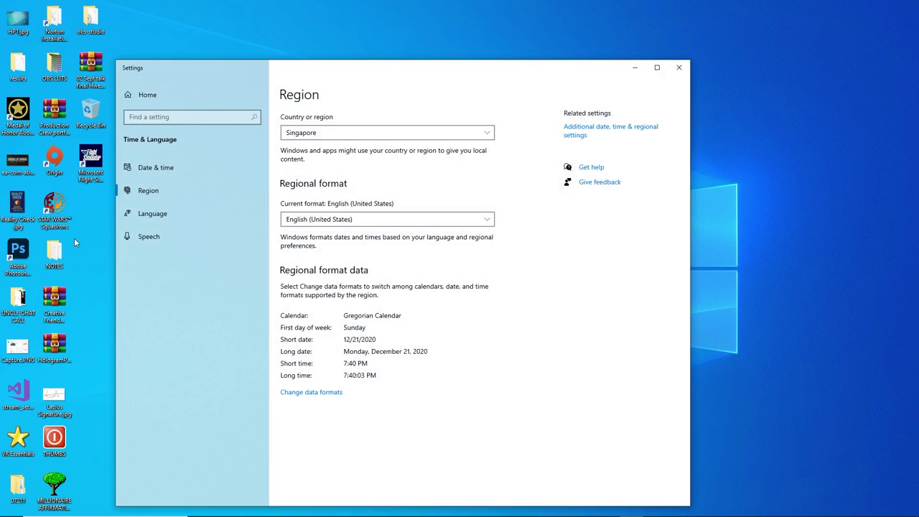
{"action": "left_click", "coordinate": [657, 69]}
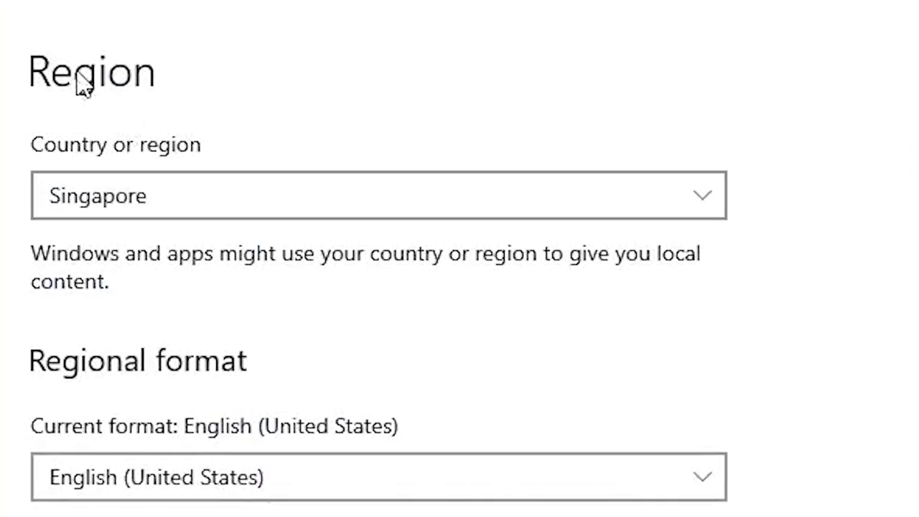
{"action": "left_click", "coordinate": [182, 201]}
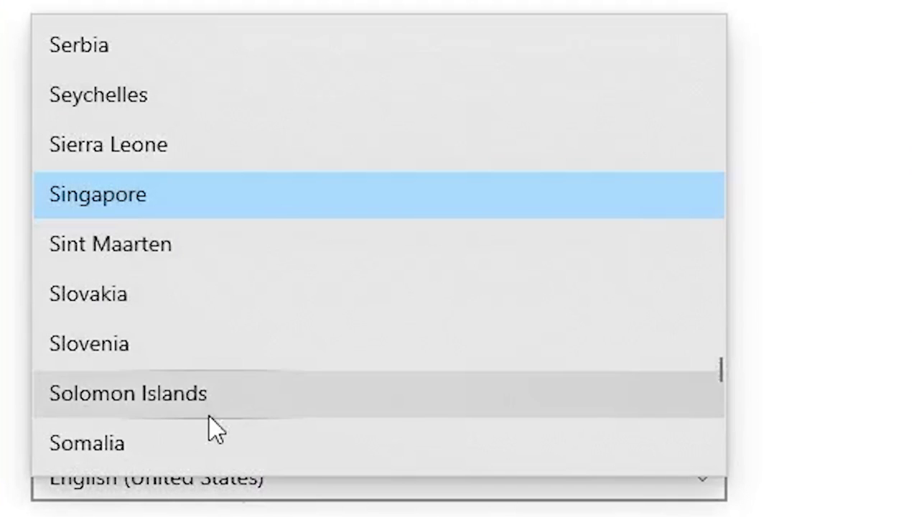
{"action": "scroll", "coordinate": [208, 161], "scroll_direction": "down", "scroll_amount": 3}
{"action": "scroll", "coordinate": [238, 321], "scroll_direction": "down", "scroll_amount": 3}
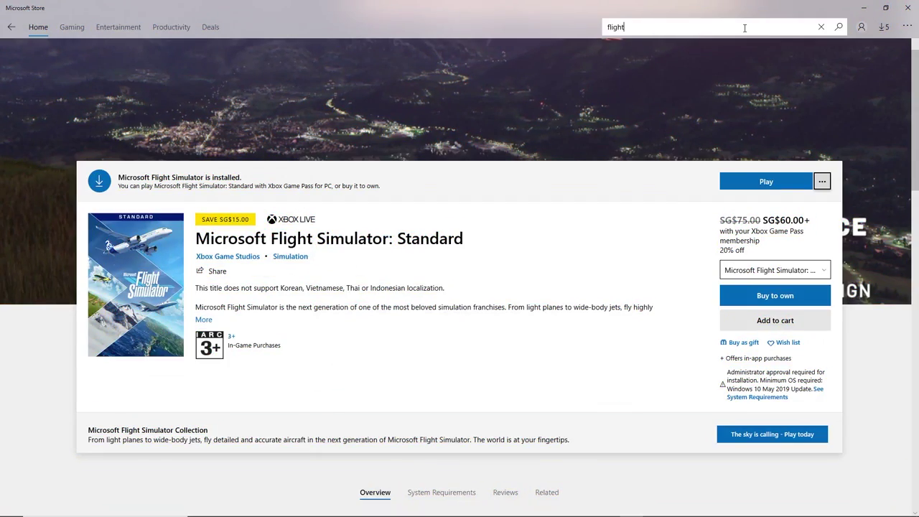
Step: Choose the 'Microsoft Flight Simulator – Included with Xbox Game Pass for PC' search suggestion
{"action": "left_click", "coordinate": [744, 28]}
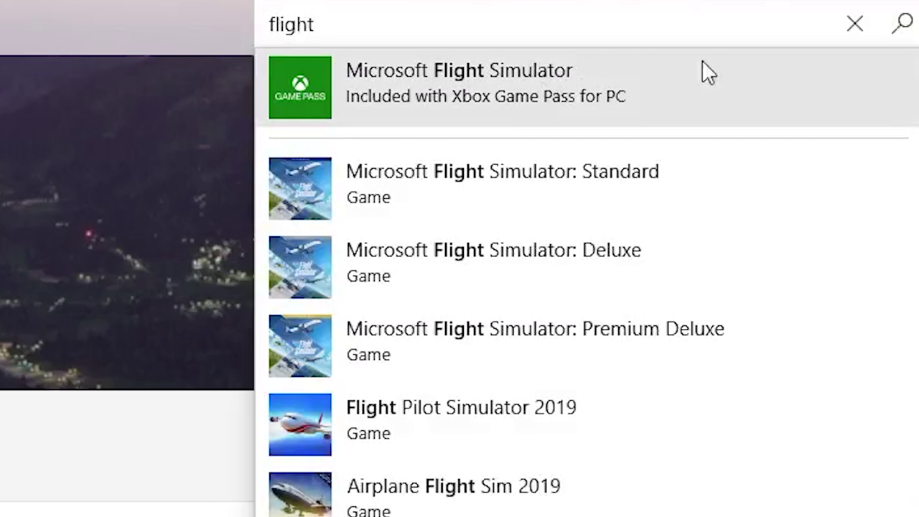
{"action": "left_click", "coordinate": [504, 85]}
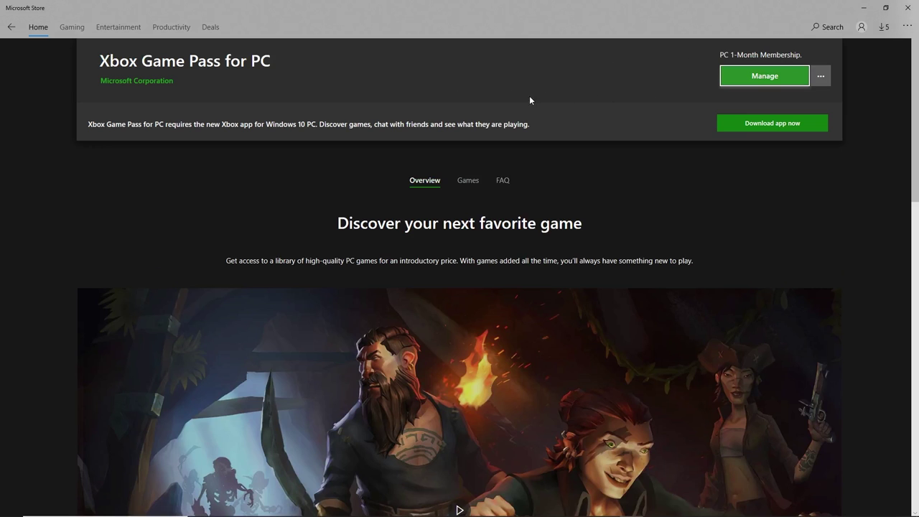
Step: Open the Game Pass membership's Manage page on account.microsoft.com
{"action": "left_click", "coordinate": [822, 80]}
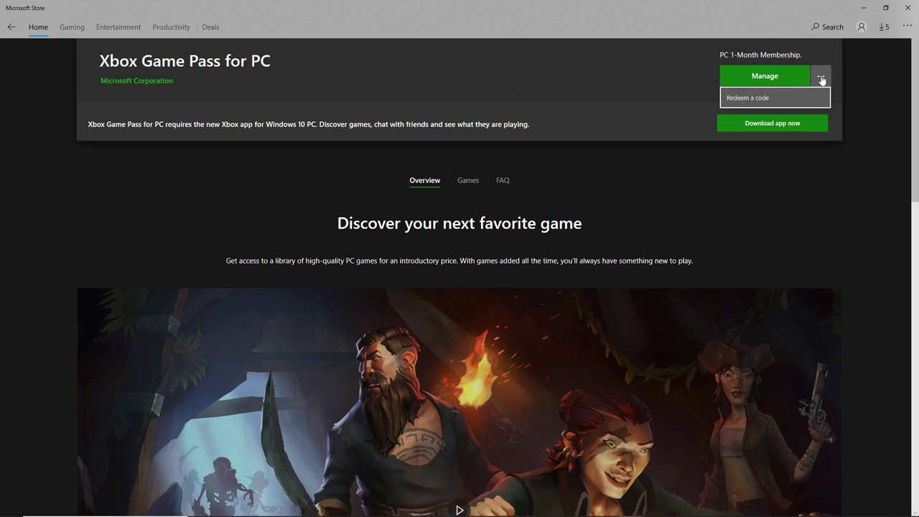
{"action": "left_click", "coordinate": [822, 80]}
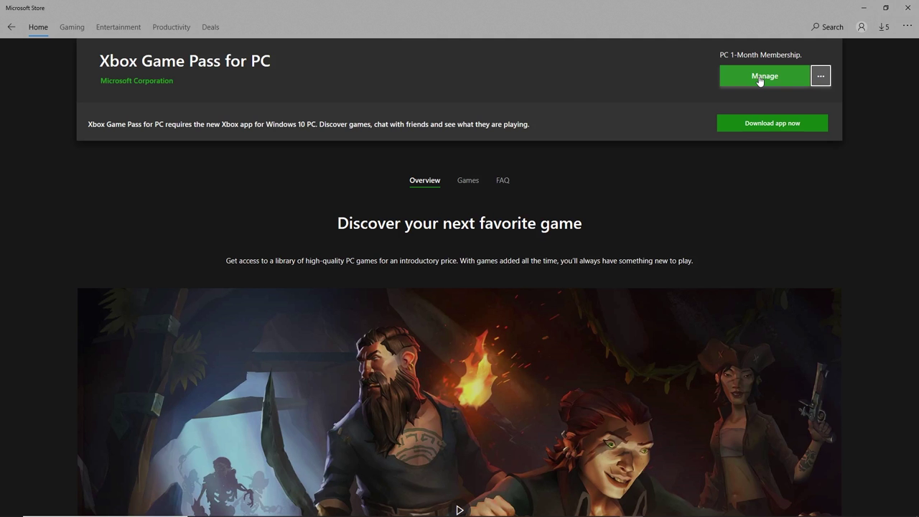
{"action": "left_click", "coordinate": [759, 81]}
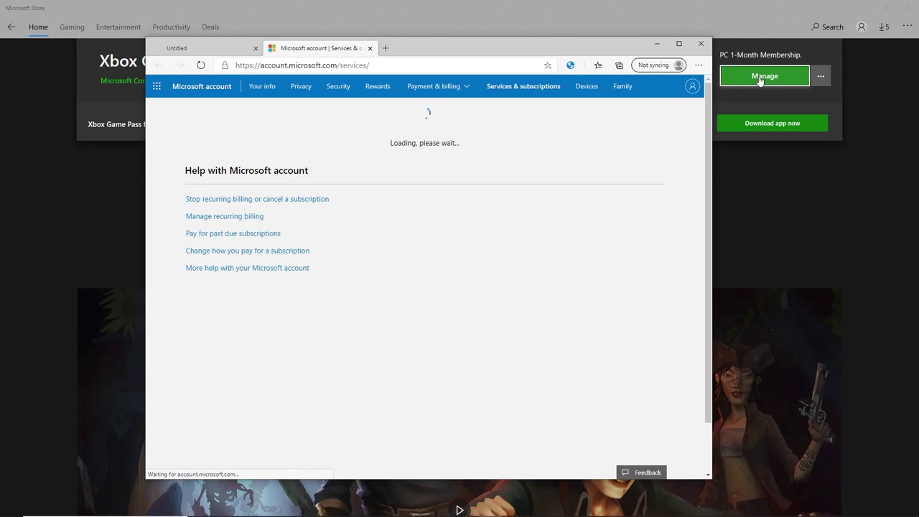
Step: Look over the Services & subscriptions page, check payment and billing options, and reload it
{"action": "scroll", "coordinate": [851, 287], "scroll_direction": "down", "scroll_amount": 3}
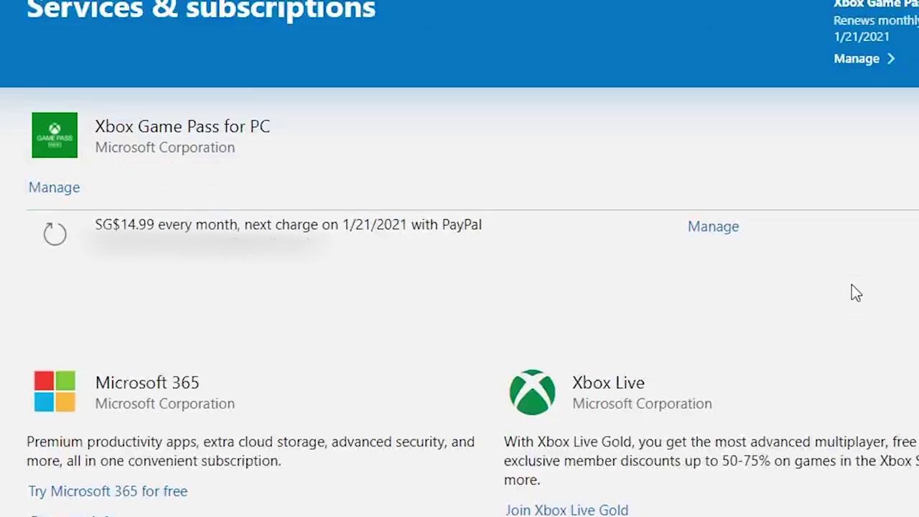
{"action": "scroll", "coordinate": [755, 247], "scroll_direction": "up", "scroll_amount": 2}
{"action": "scroll", "coordinate": [758, 250], "scroll_direction": "up", "scroll_amount": 2}
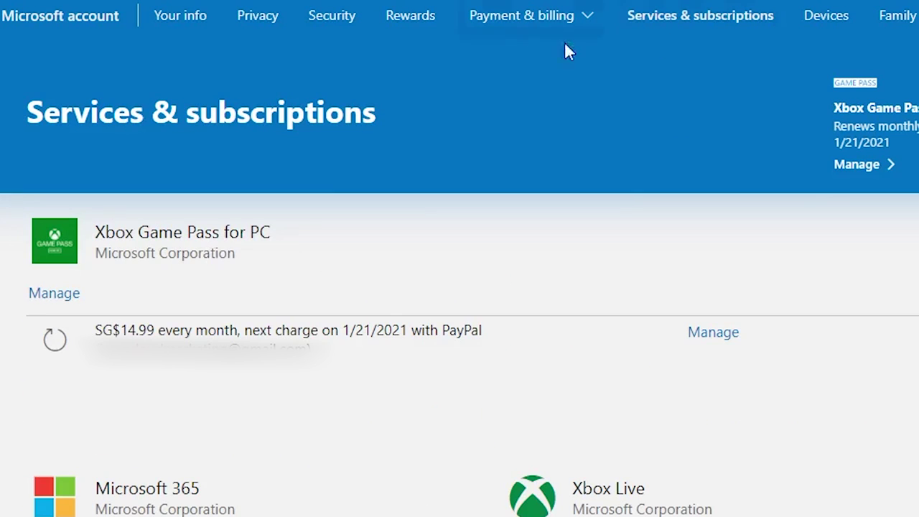
{"action": "left_click", "coordinate": [526, 21]}
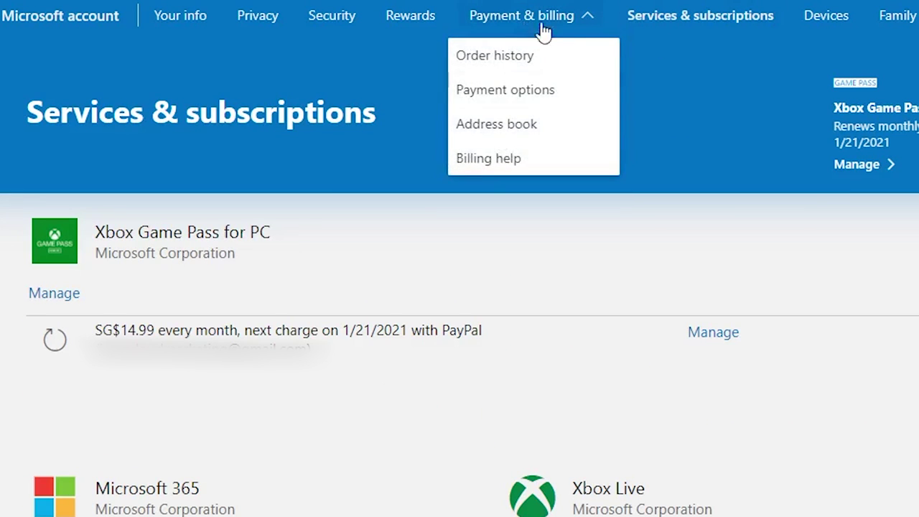
{"action": "left_click", "coordinate": [662, 25]}
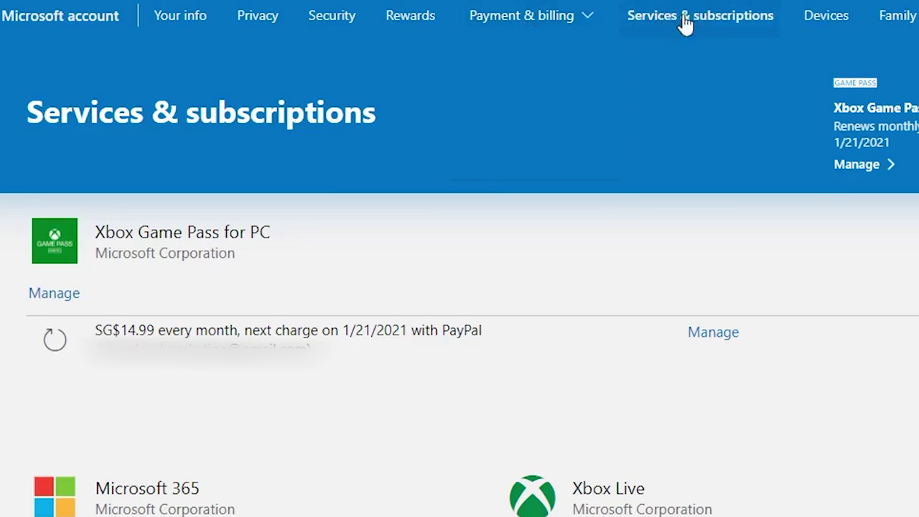
{"action": "left_click", "coordinate": [671, 25]}
Step: Highlight the Xbox Game Pass for PC SG$14.99 monthly charge details
{"action": "scroll", "coordinate": [840, 319], "scroll_direction": "down", "scroll_amount": 2}
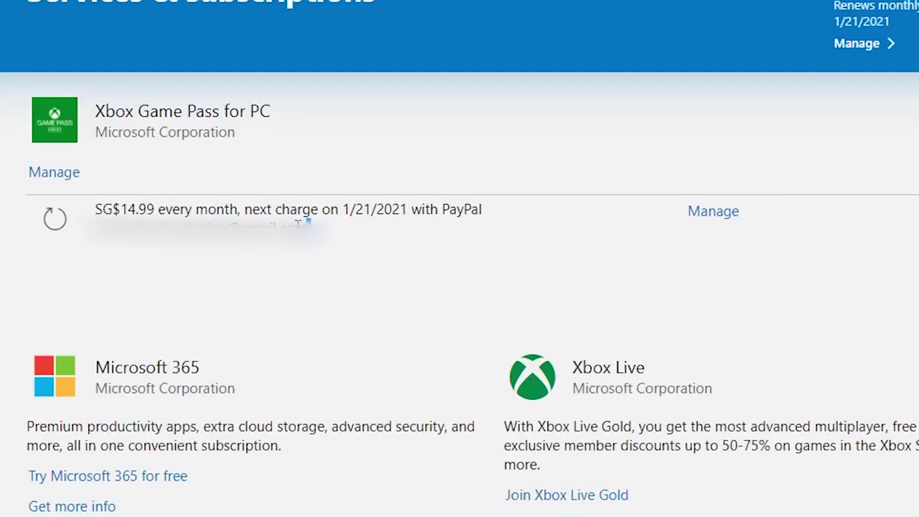
{"action": "left_click_drag", "start_coordinate": [297, 224], "coordinate": [101, 201]}
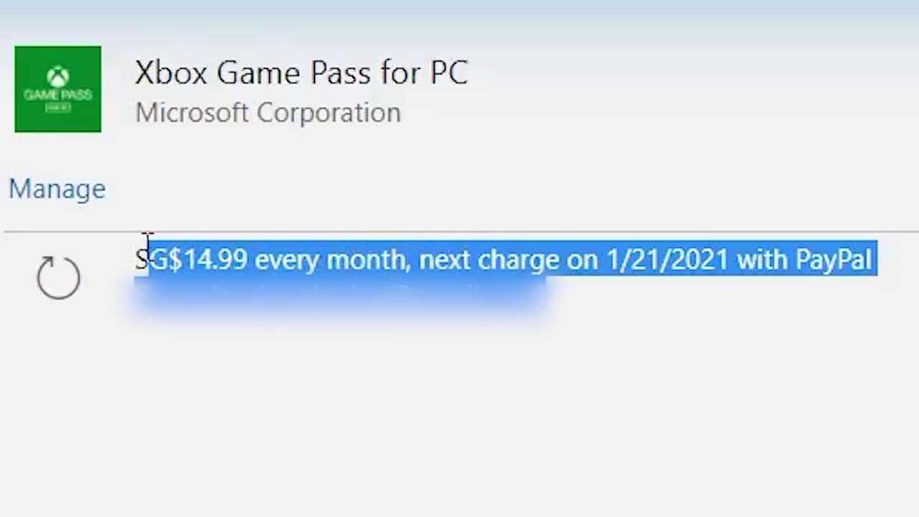
{"action": "left_click_drag", "start_coordinate": [147, 241], "coordinate": [171, 244]}
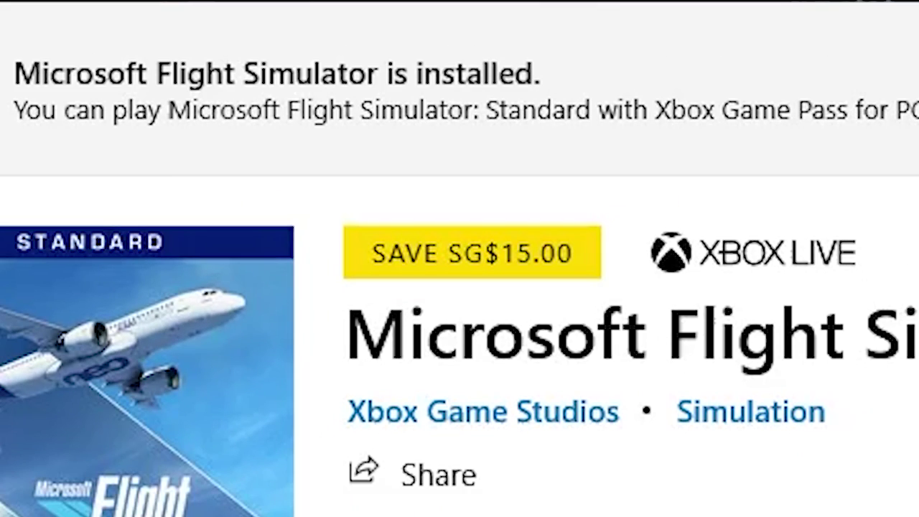
Step: Open and close the extra options menu beside Play on the installed game's page
{"action": "left_click", "coordinate": [856, 94]}
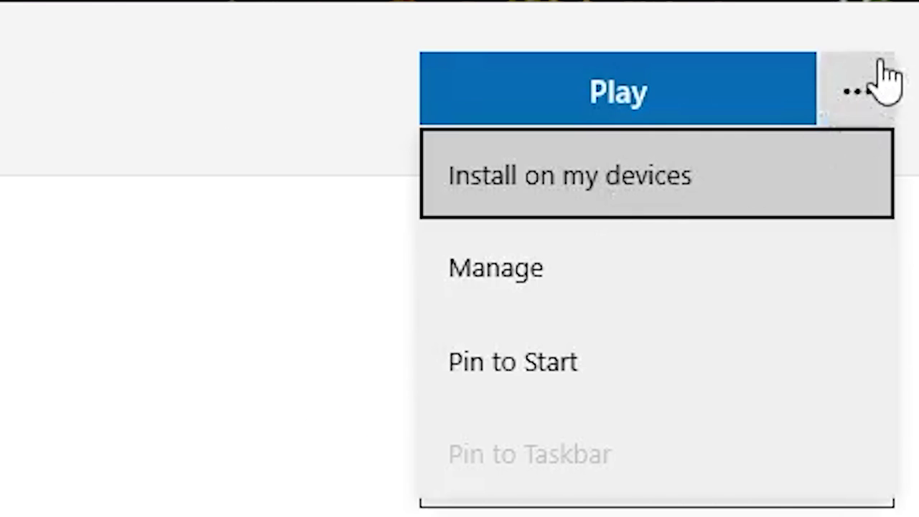
{"action": "left_click", "coordinate": [880, 83]}
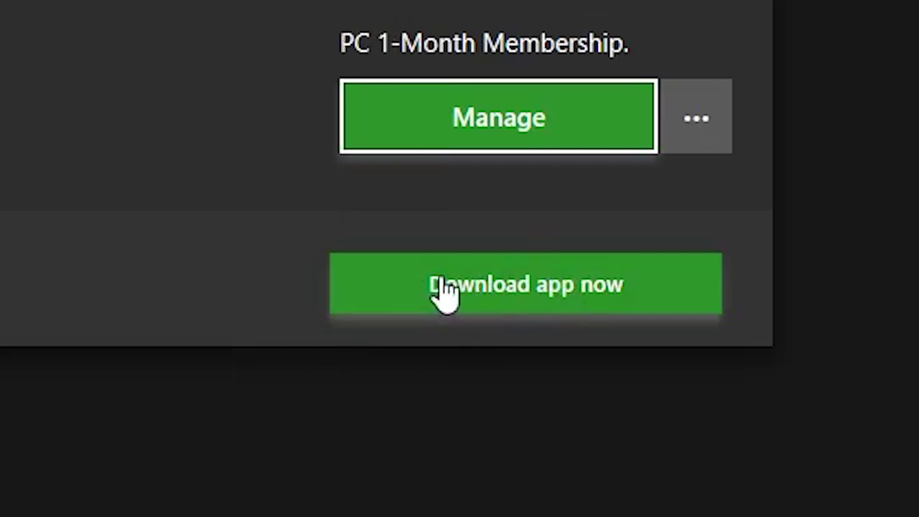
Step: Download the Xbox app and launch it from Windows search with 'xb'
{"action": "left_click", "coordinate": [435, 281]}
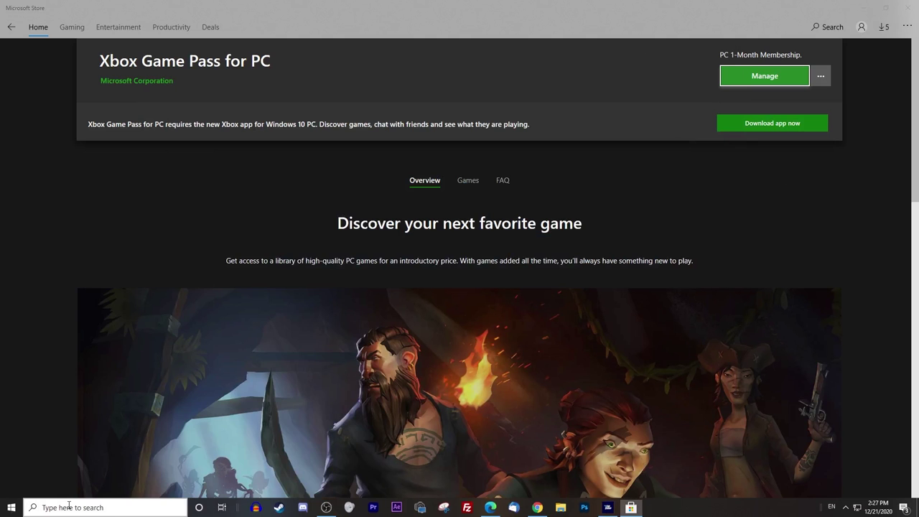
{"action": "left_click", "coordinate": [67, 507]}
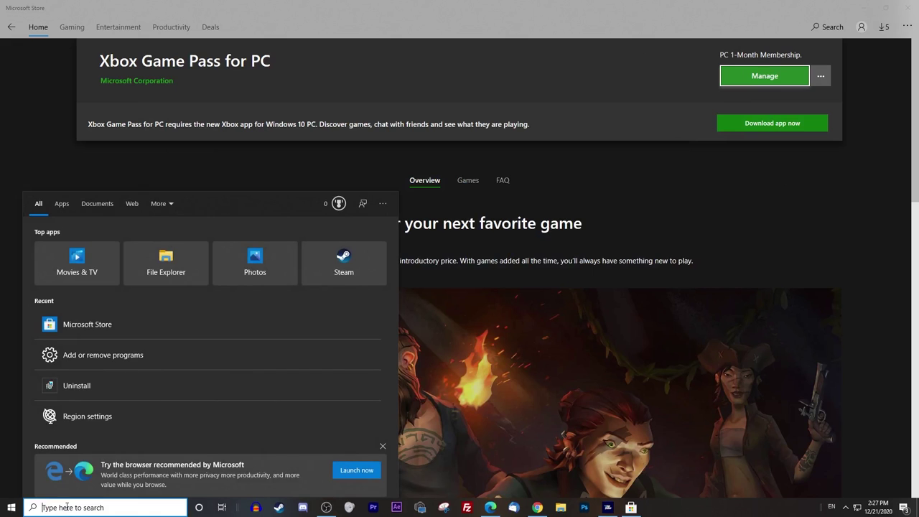
{"action": "type", "text": "xb"}
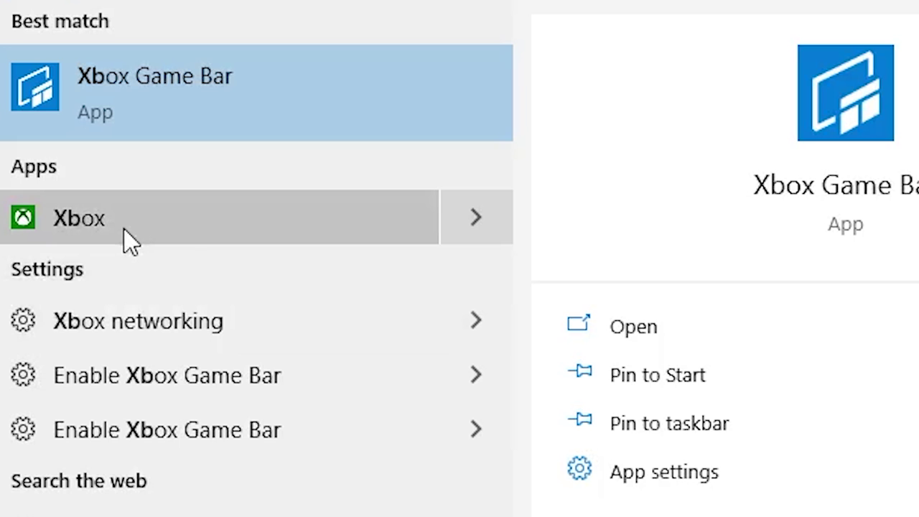
{"action": "left_click", "coordinate": [164, 221]}
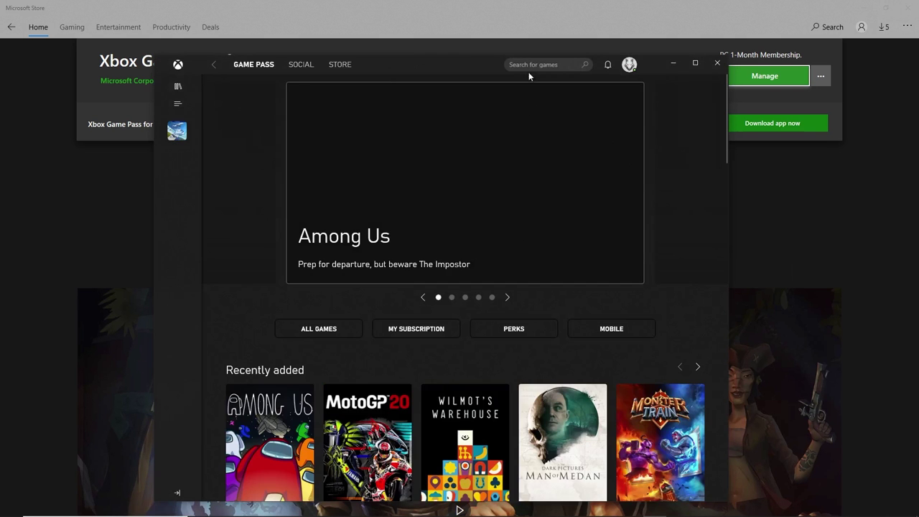
Step: Find 'flight sim' in the Xbox app, install Microsoft Flight Simulator: Standard, and check other editions
{"action": "left_click", "coordinate": [531, 64]}
{"action": "type", "text": "flight sim"}
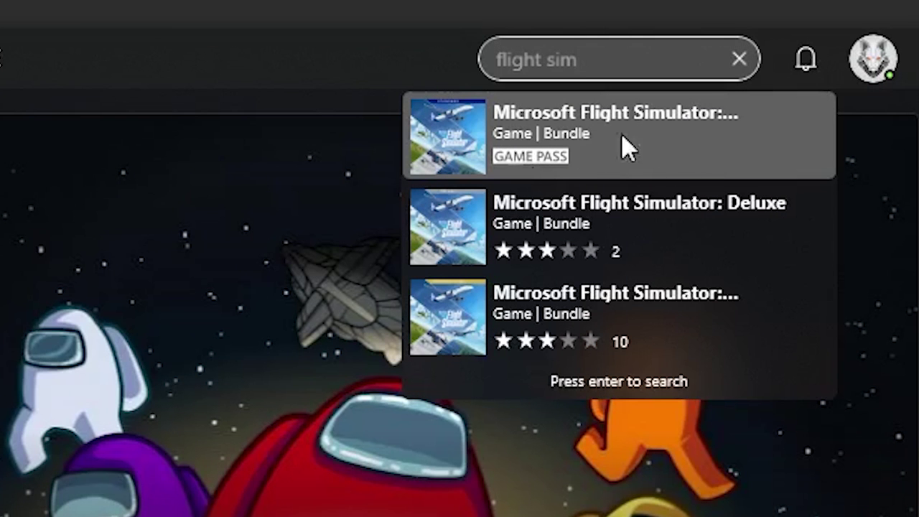
{"action": "left_click", "coordinate": [626, 142]}
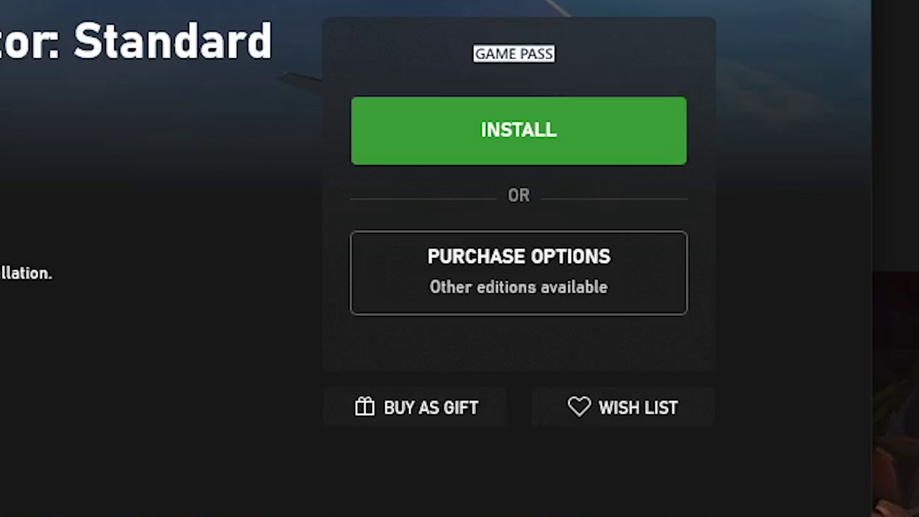
{"action": "left_click", "coordinate": [461, 136]}
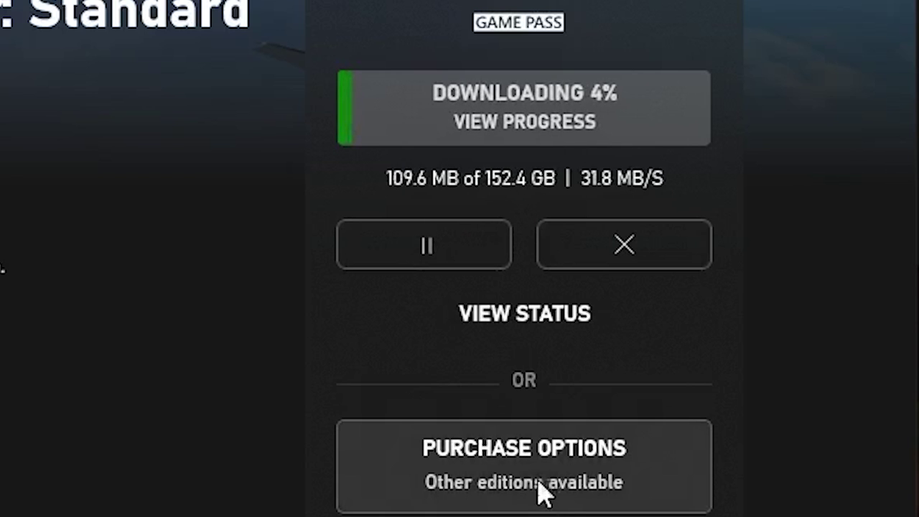
{"action": "left_click", "coordinate": [596, 496]}
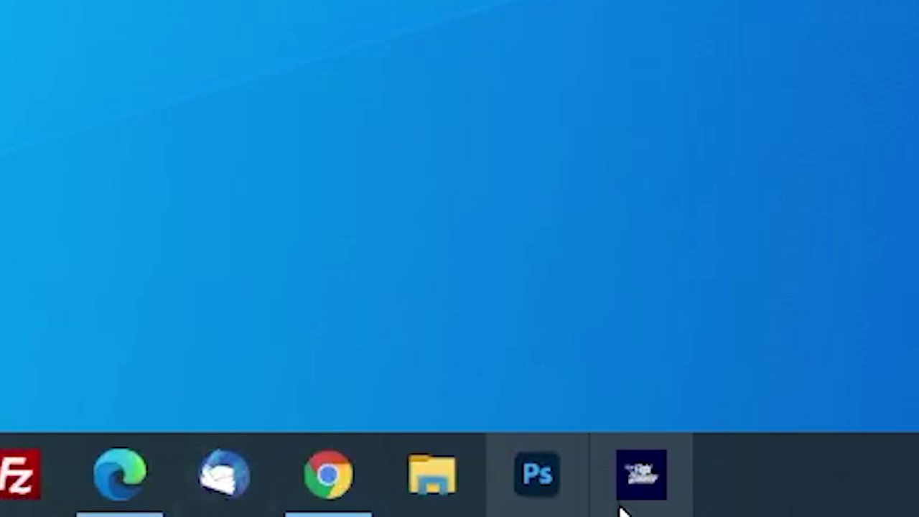
Step: Launch Microsoft Flight Simulator from the taskbar and clear the accessibility settings search box
{"action": "left_click", "coordinate": [634, 484]}
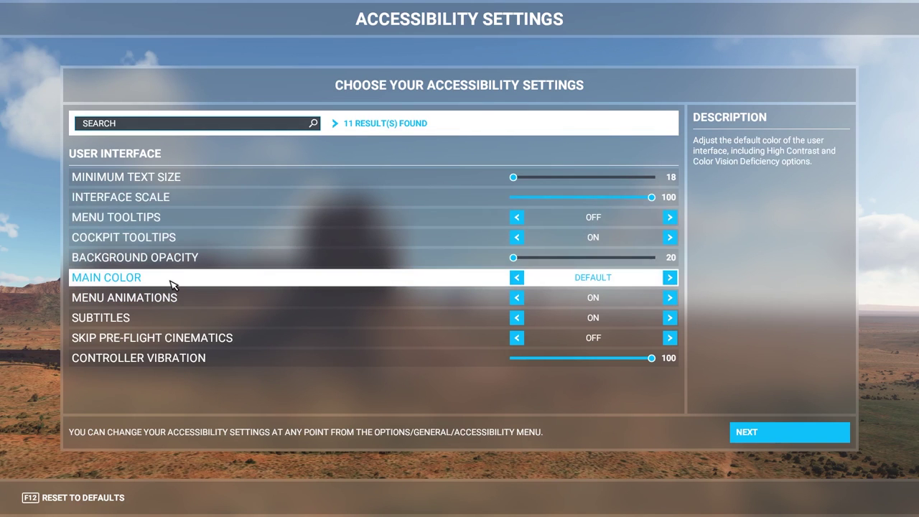
{"action": "type", "text": "v"}
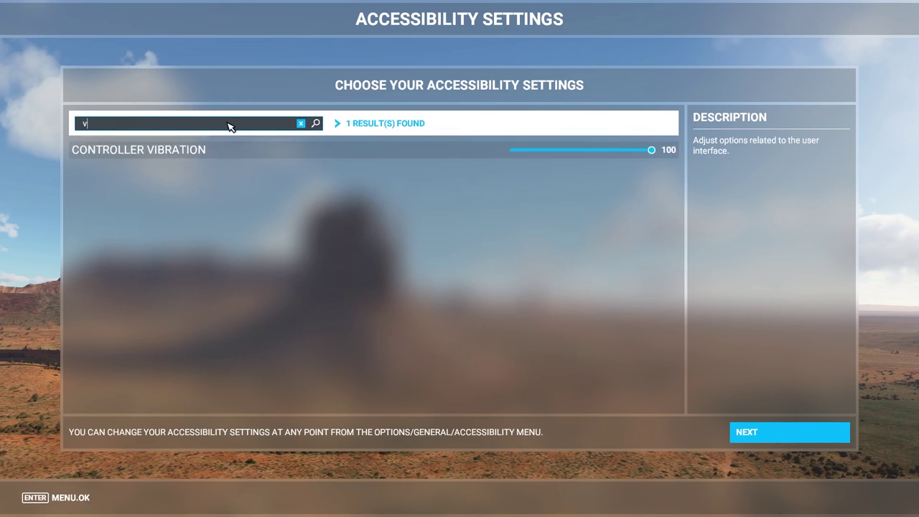
{"action": "key", "text": "BackSpace"}
Step: Move past the accessibility settings and browse to the D: drive for the install packages folder
{"action": "left_click", "coordinate": [763, 434]}
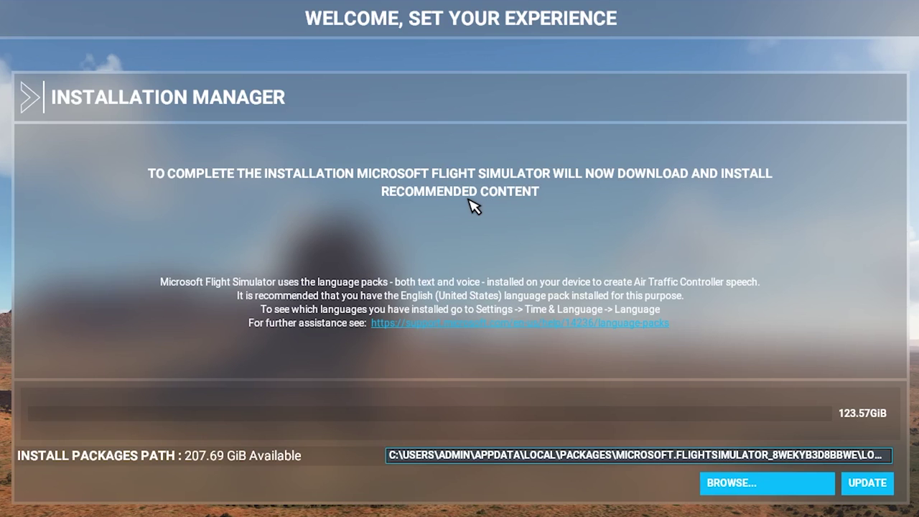
{"action": "left_click", "coordinate": [609, 459]}
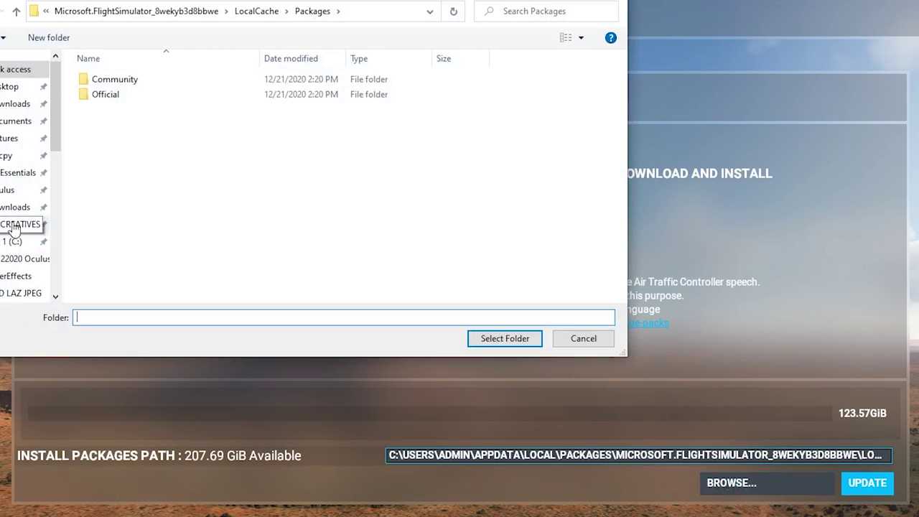
{"action": "left_click", "coordinate": [12, 218]}
{"action": "key", "text": "alt+Return"}
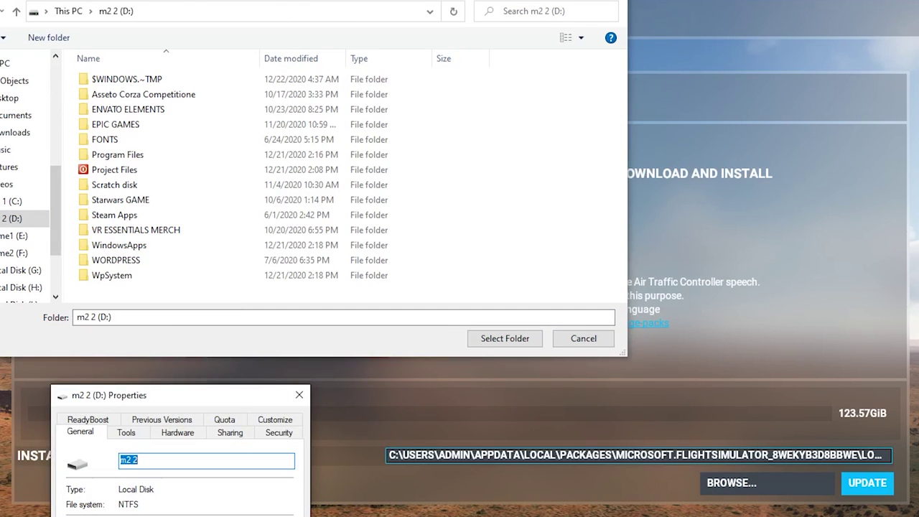
{"action": "key", "text": "Escape"}
{"action": "key", "text": "Return"}
{"action": "key", "text": "Return"}
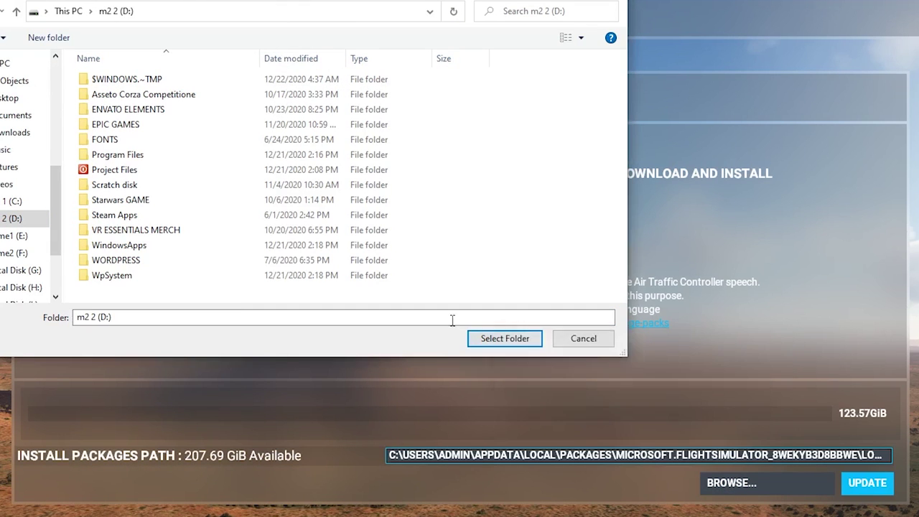
Step: Create a WFM folder on D:, select it as the install path, and start the download
{"action": "right_click", "coordinate": [474, 231]}
{"action": "mouse_move", "coordinate": [534, 381]}
{"action": "left_click", "coordinate": [646, 381]}
{"action": "type", "text": "W"}
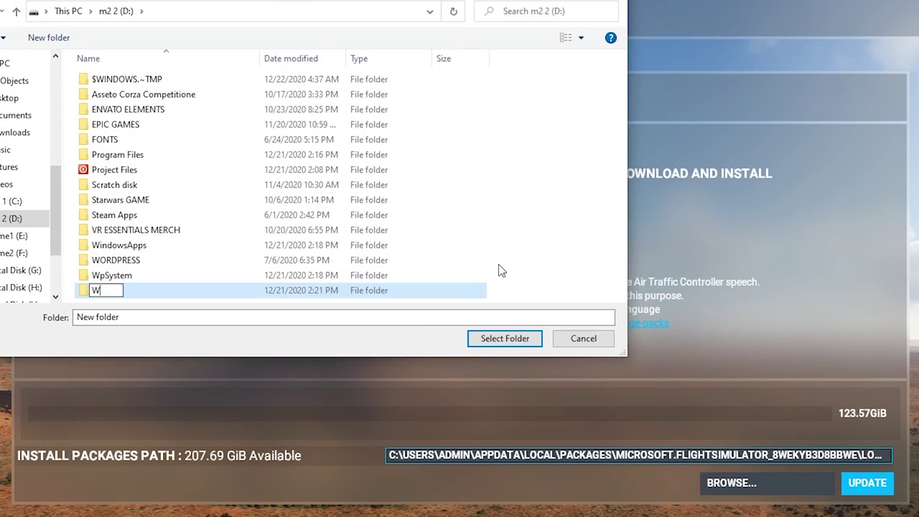
{"action": "type", "text": "FM"}
{"action": "key", "text": "Return"}
{"action": "key", "text": "Return"}
{"action": "left_click", "coordinate": [489, 340]}
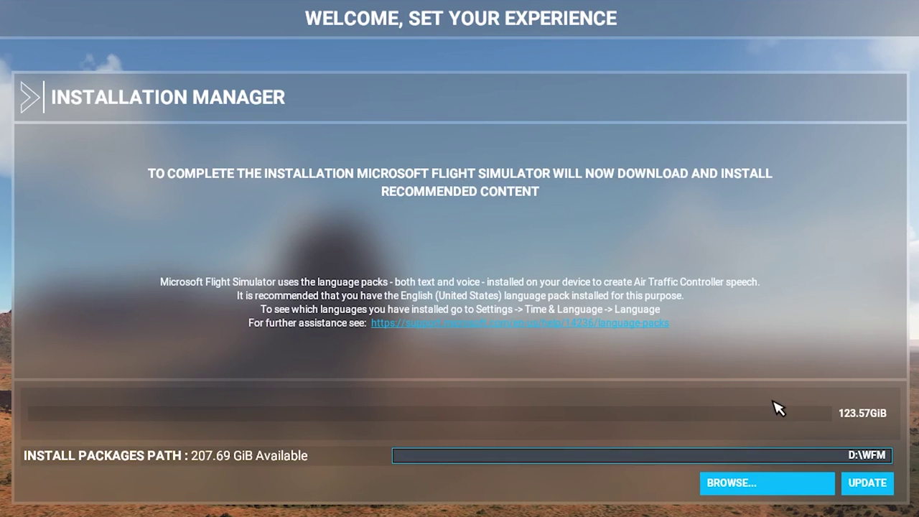
{"action": "left_click", "coordinate": [874, 486]}
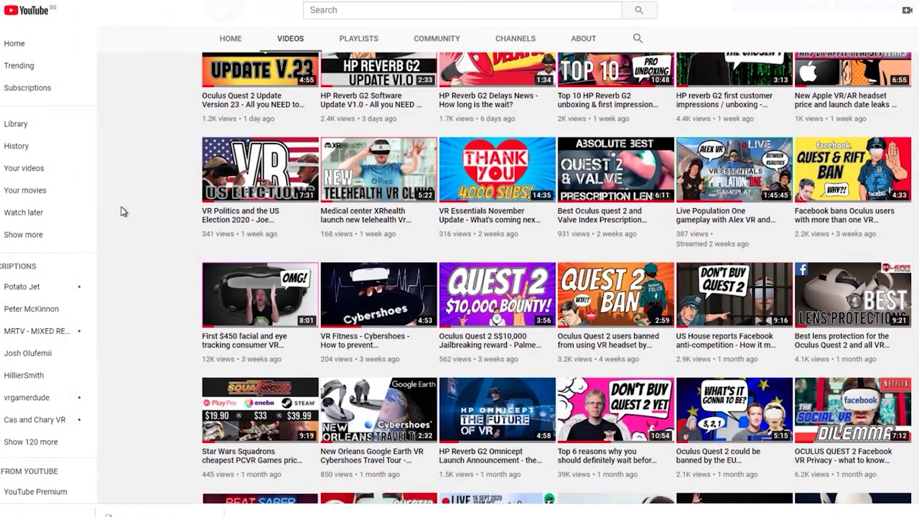
Step: Subscribe to the YouTube channel with its red SUBSCRIBE button
{"action": "scroll", "coordinate": [122, 211], "scroll_direction": "down", "scroll_amount": 1}
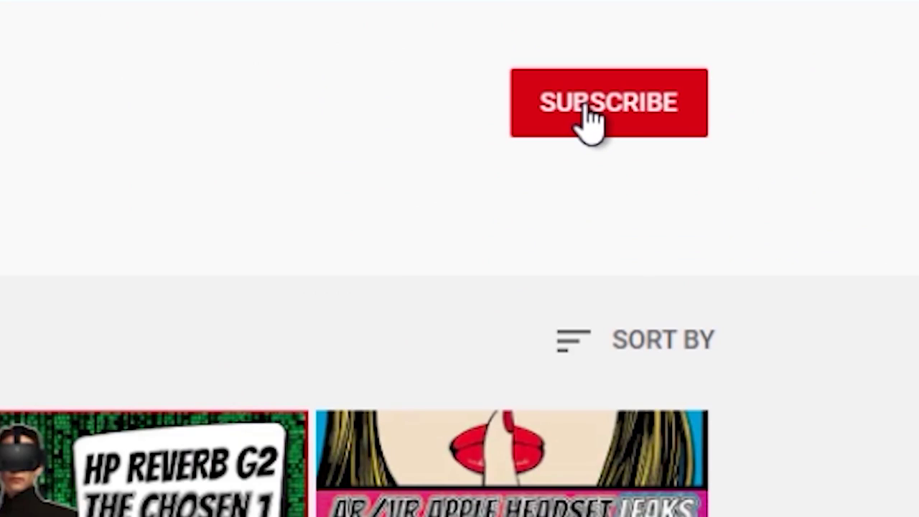
{"action": "left_click", "coordinate": [590, 122]}
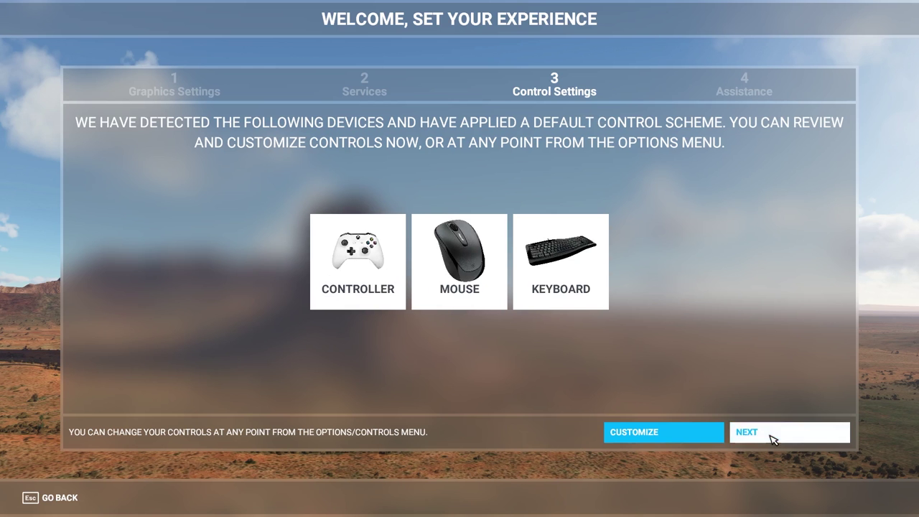
Step: Go to the Assistance step and expand the Piloting, Aircraft Systems and Failure & Damage options
{"action": "left_click", "coordinate": [772, 437]}
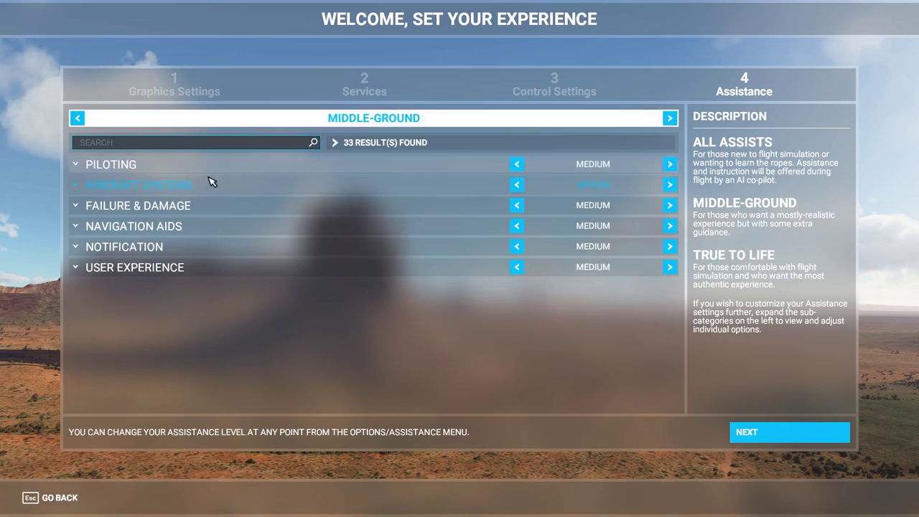
{"action": "left_click", "coordinate": [76, 165]}
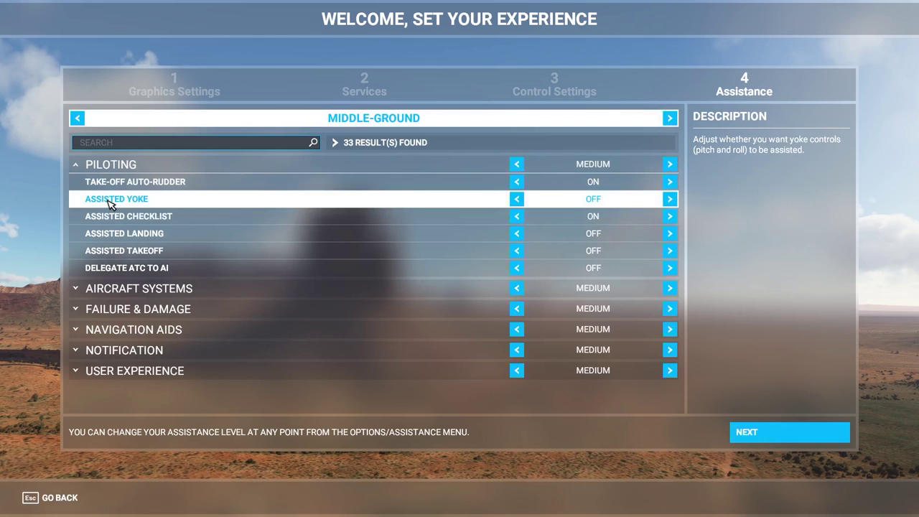
{"action": "left_click", "coordinate": [80, 289]}
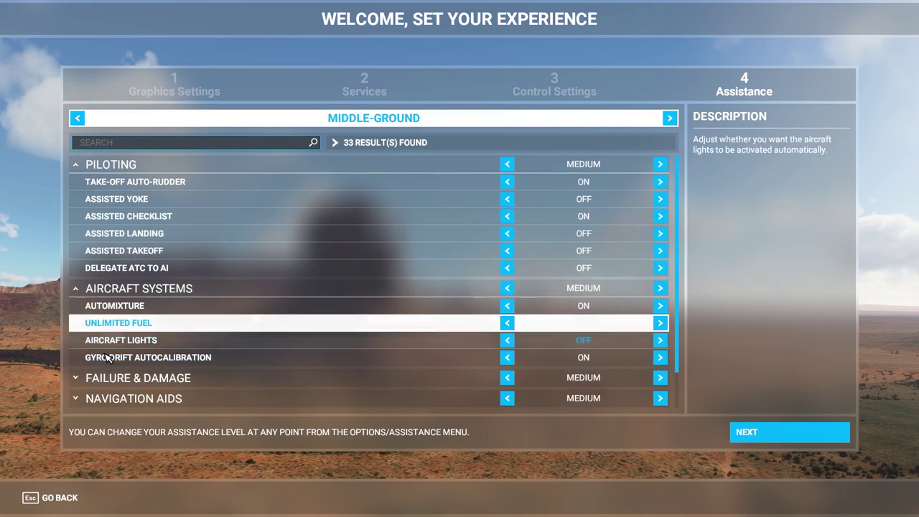
{"action": "left_click", "coordinate": [85, 379]}
{"action": "scroll", "coordinate": [108, 359], "scroll_direction": "down", "scroll_amount": 3}
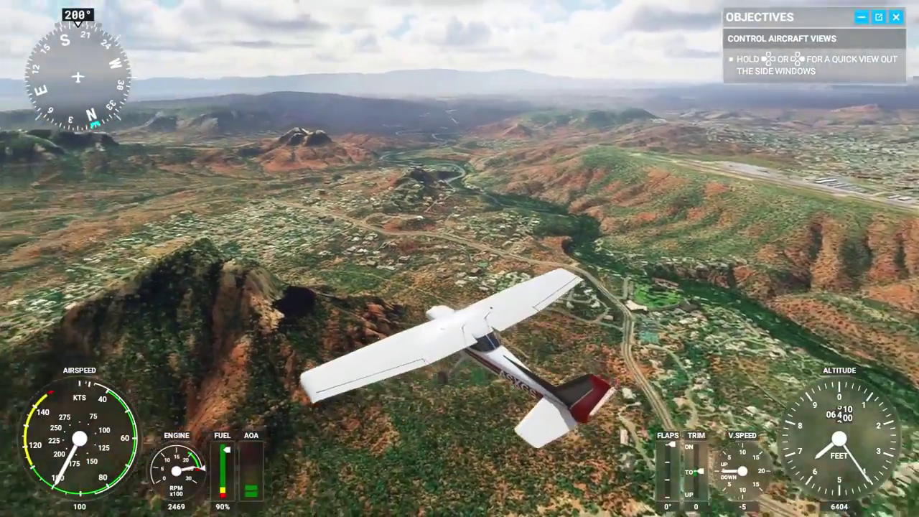
Step: Switch the Cessna to cockpit view and look out the right window
{"action": "key", "text": "End"}
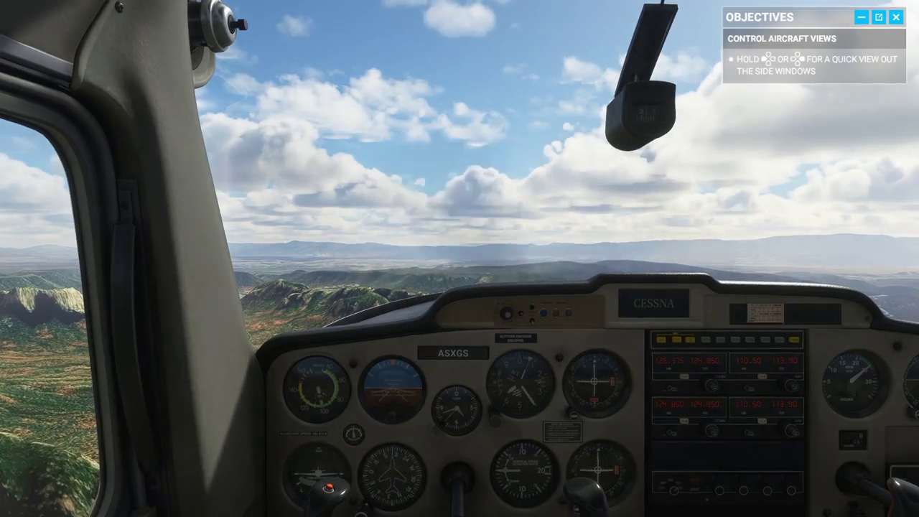
{"action": "key", "text": "ctrl+Right"}
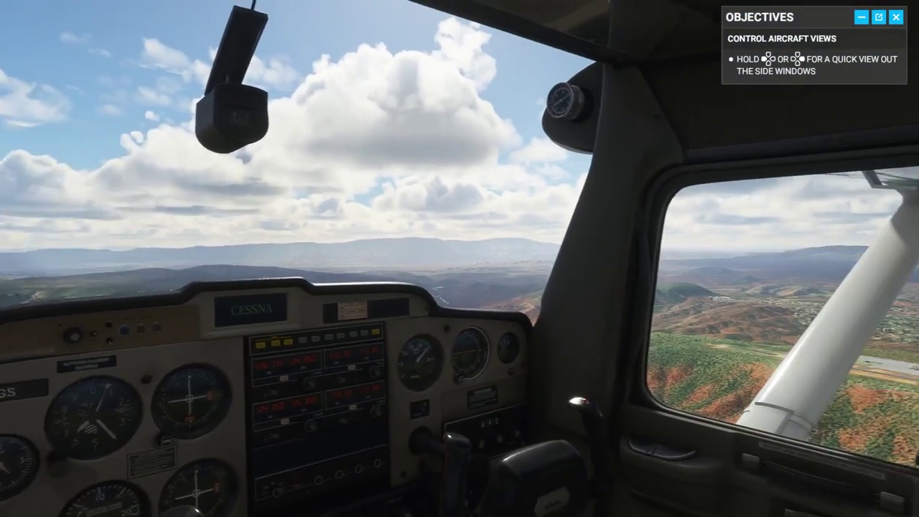